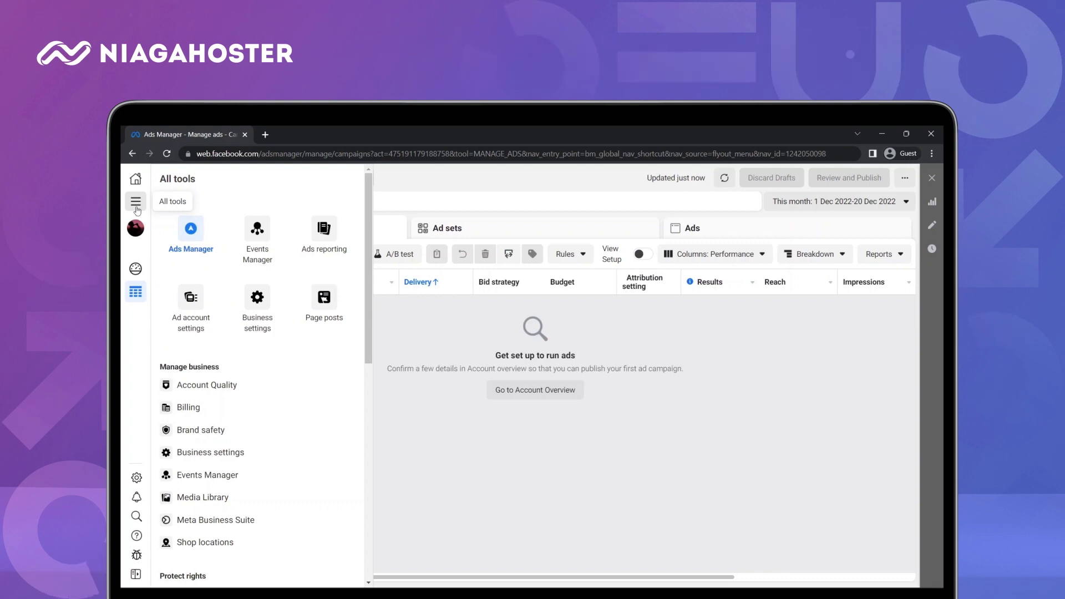
Open Events Manager and start connecting a new data source of the Web type
left_click(211, 474)
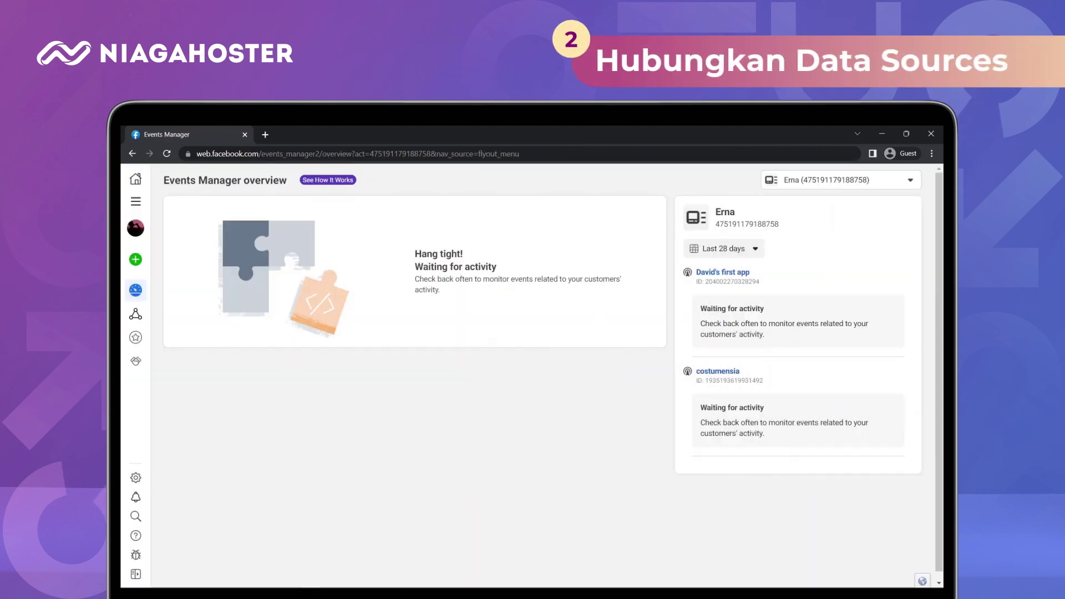
mouse_move(159, 261)
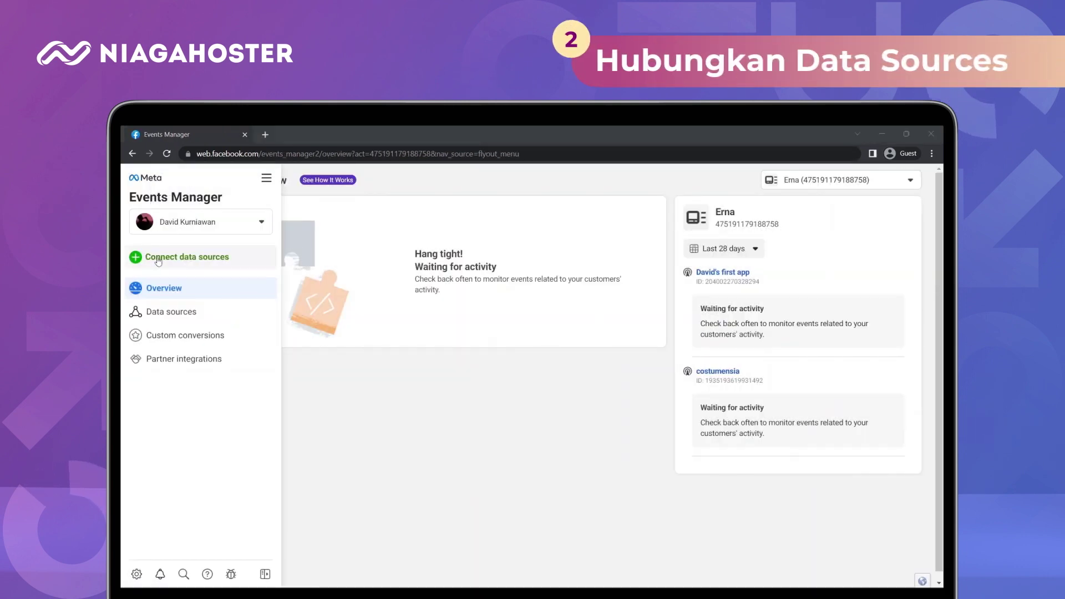
left_click(158, 258)
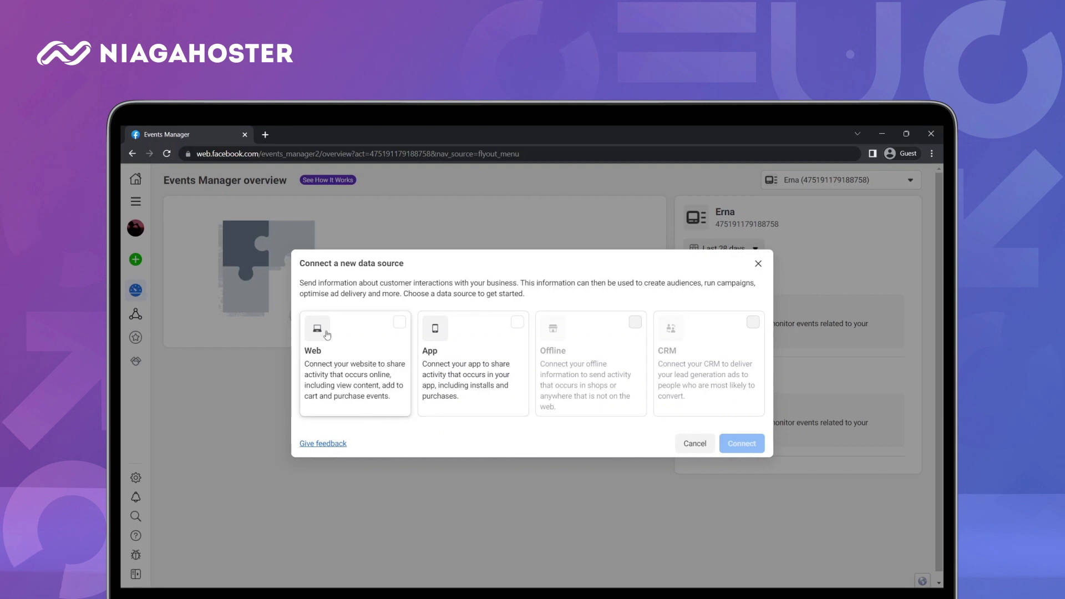
left_click(389, 327)
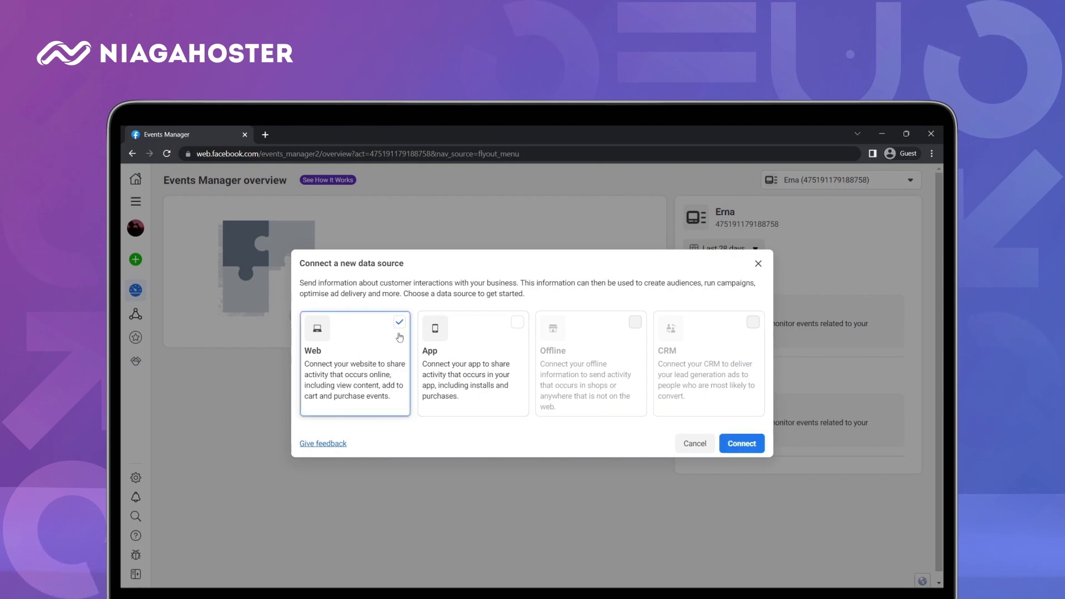
left_click(741, 443)
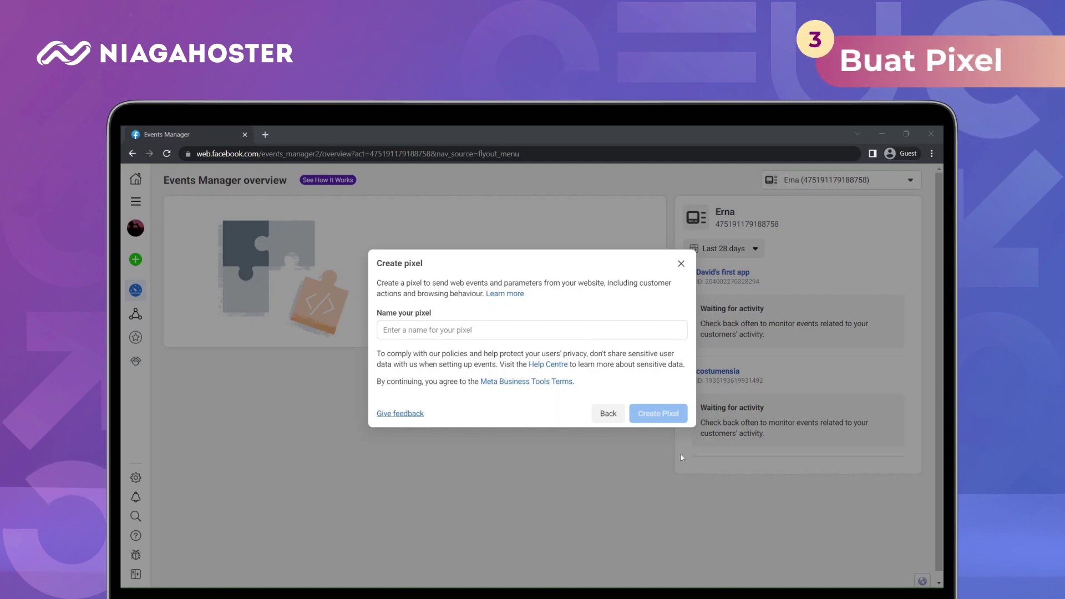
Name the new pixel "landing page" and create it
left_click(479, 330)
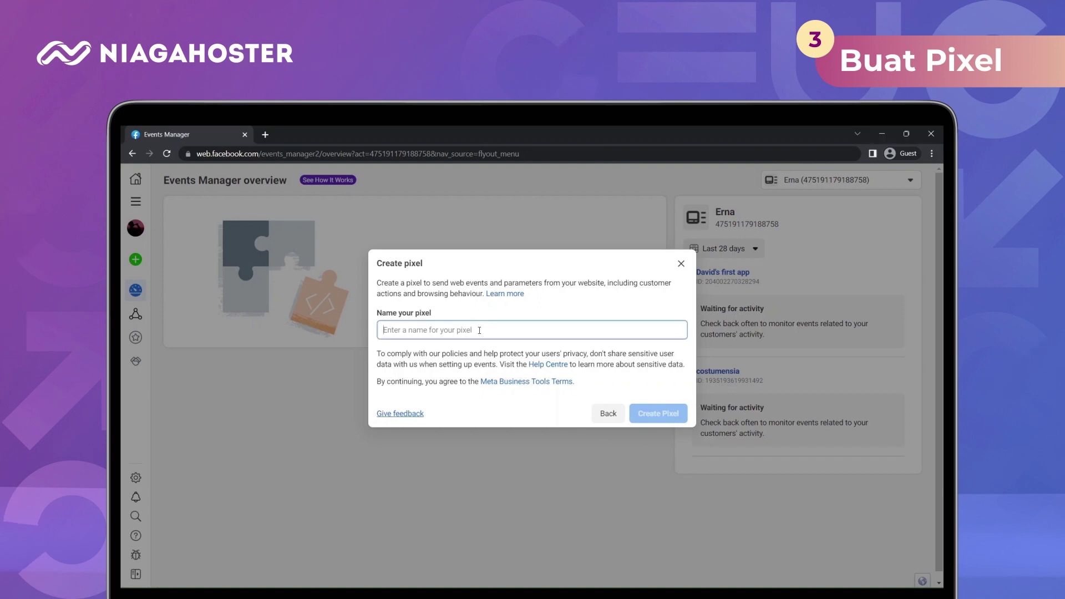
type("landing page")
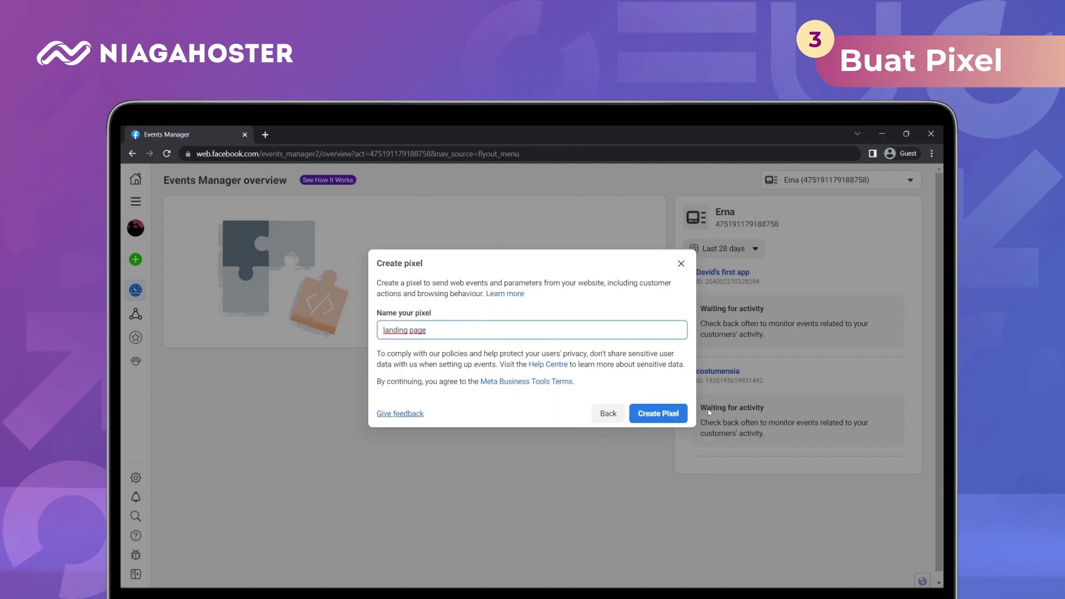
left_click(664, 413)
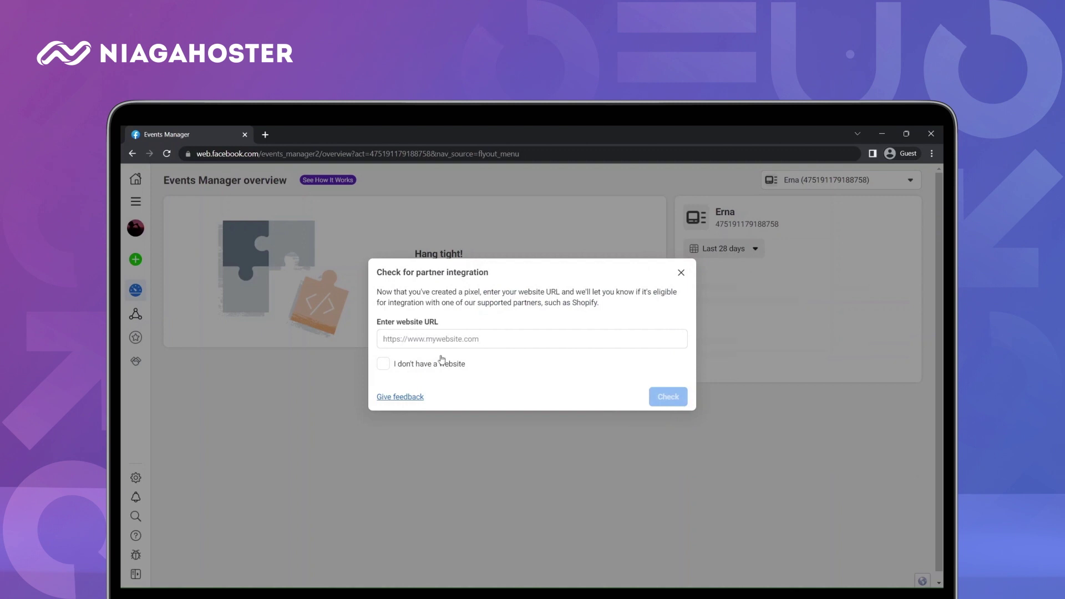
Enter the website's URL, check it for partner integration and proceed to the connection method
left_click(446, 339)
type("https://dapitkurniawan.com")
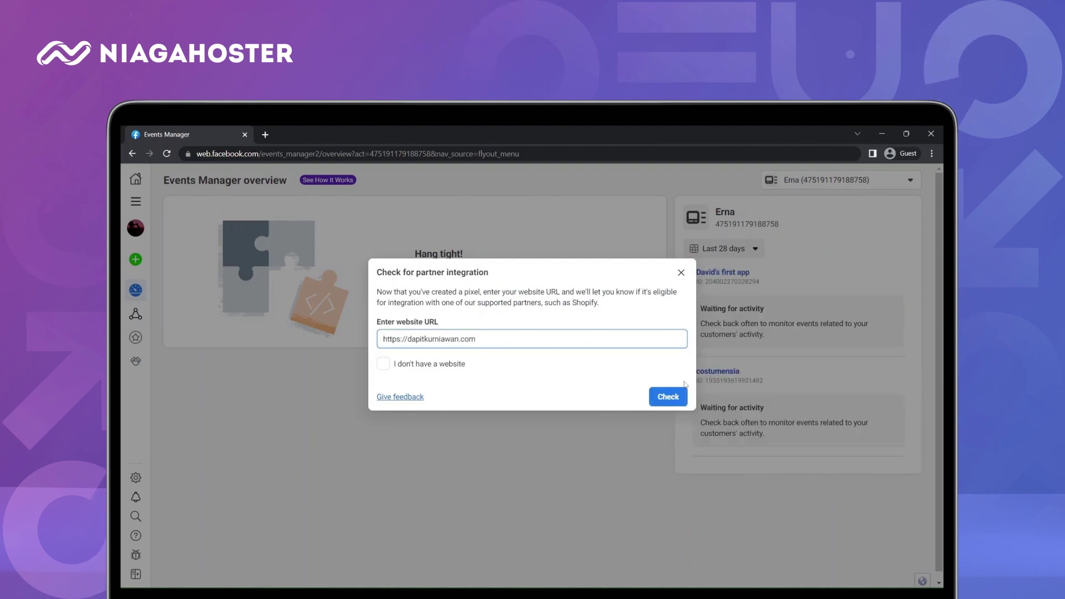
left_click(669, 397)
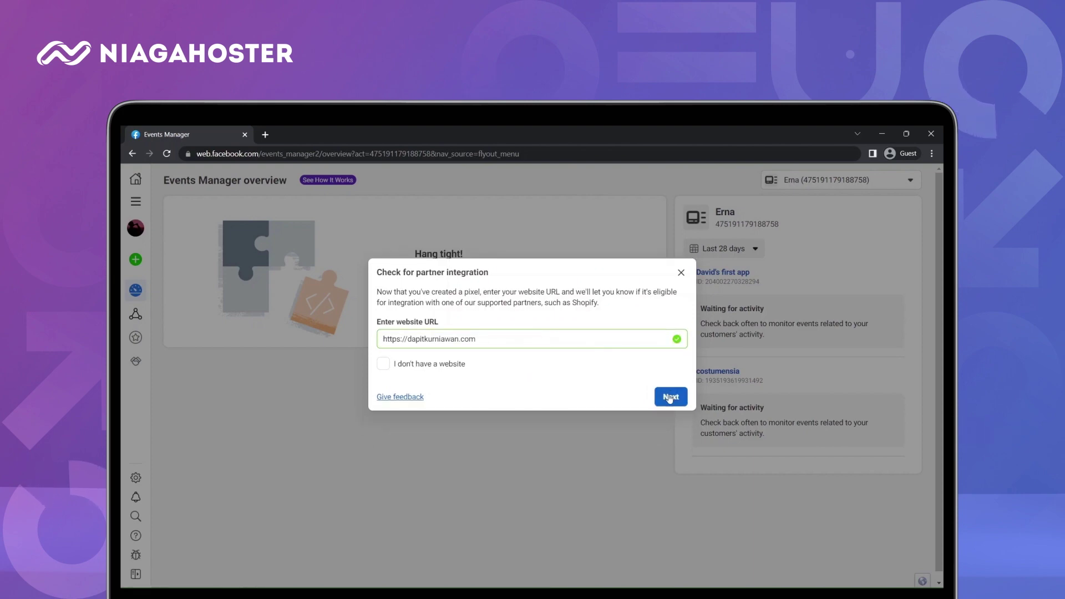
left_click(671, 396)
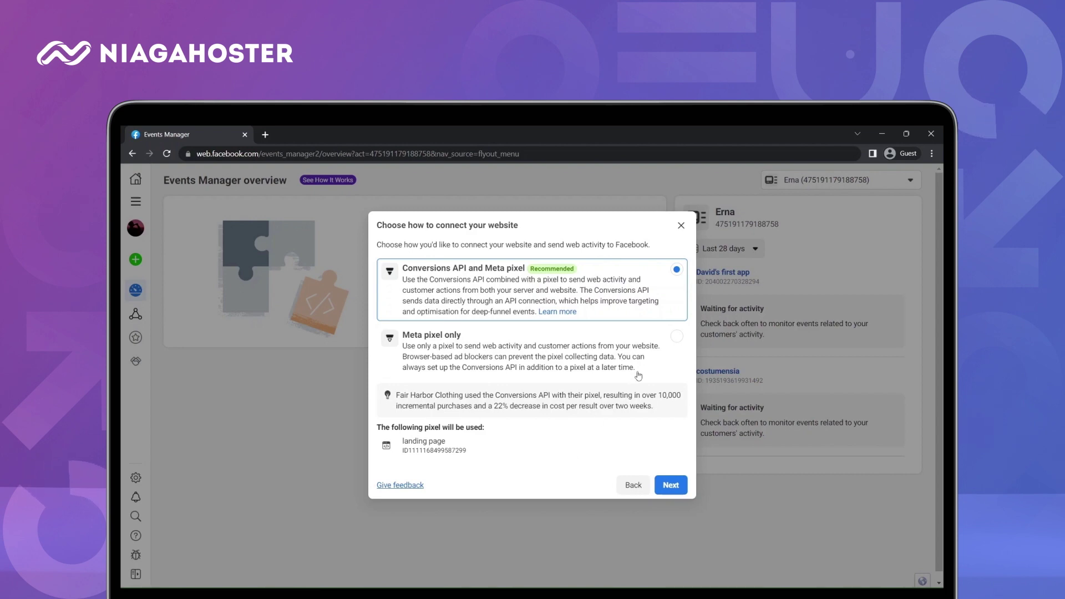
Choose Meta pixel only with manual code installation, and copy the pixel's base code
left_click(661, 346)
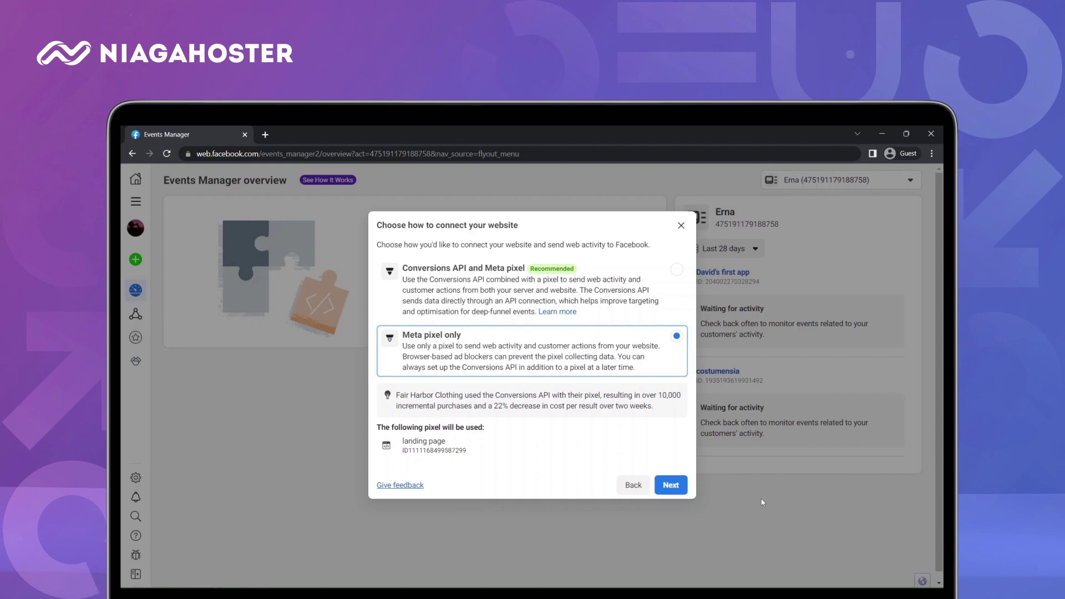
left_click(670, 486)
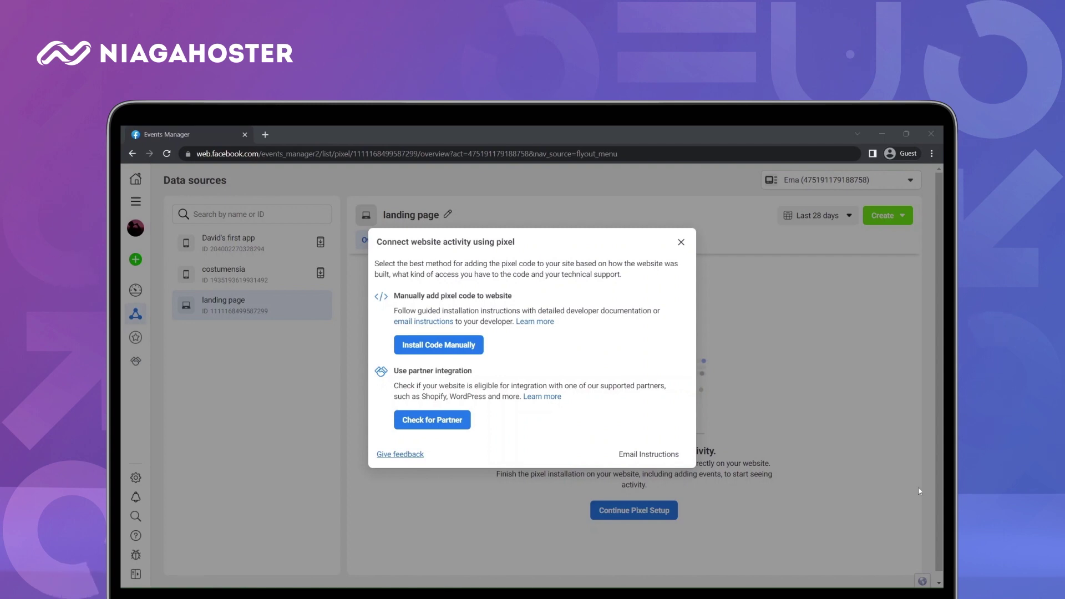
left_click(447, 349)
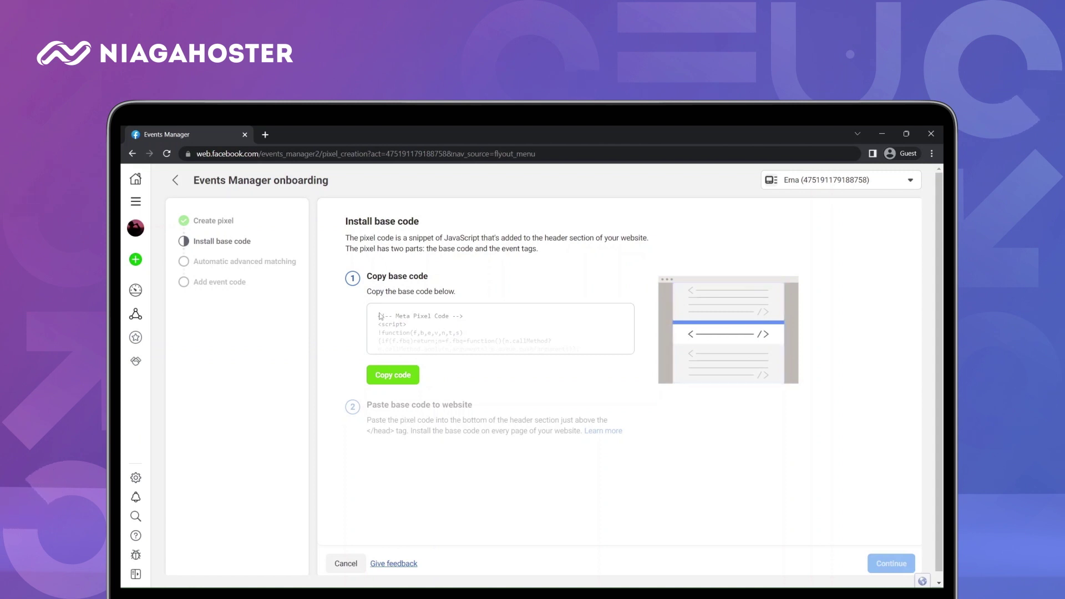
left_click(407, 376)
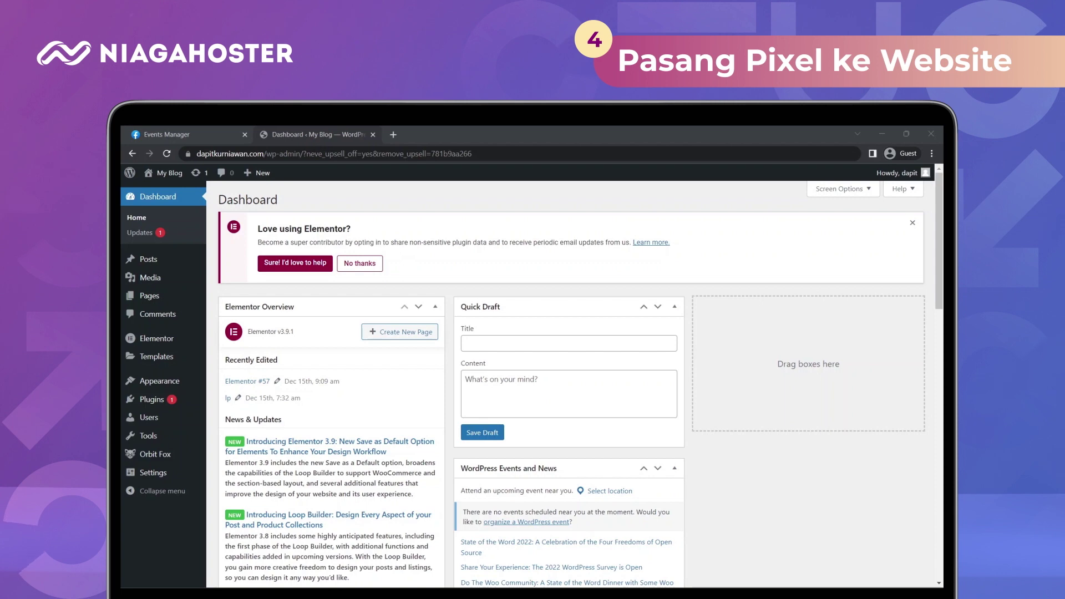
In the WordPress dashboard, search the plugins for "Insert header", then install and activate Insert Headers And Footers by WPBrigade
mouse_move(171, 403)
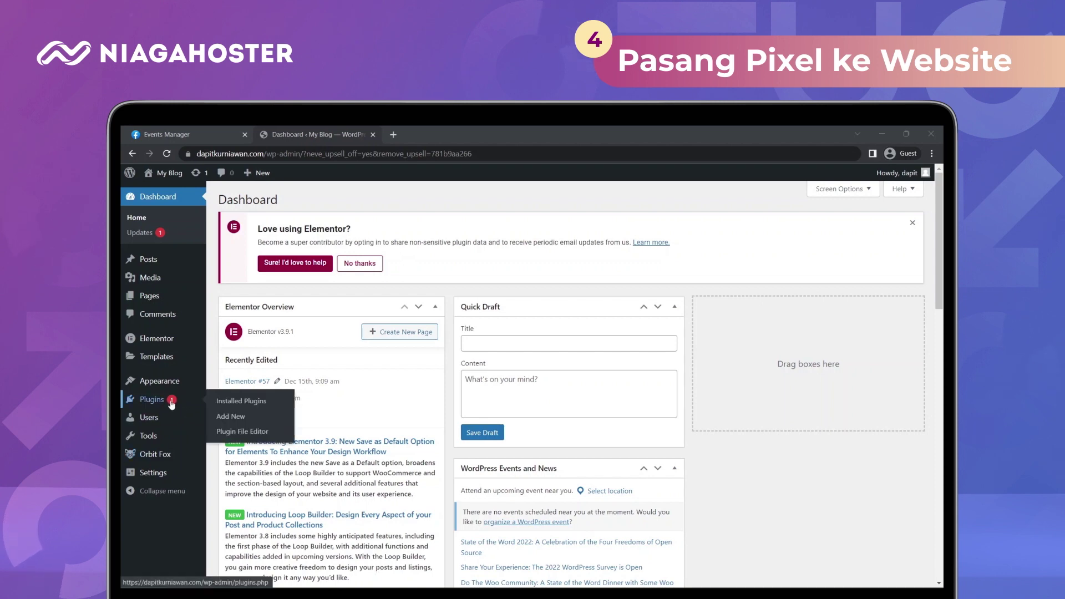
left_click(231, 417)
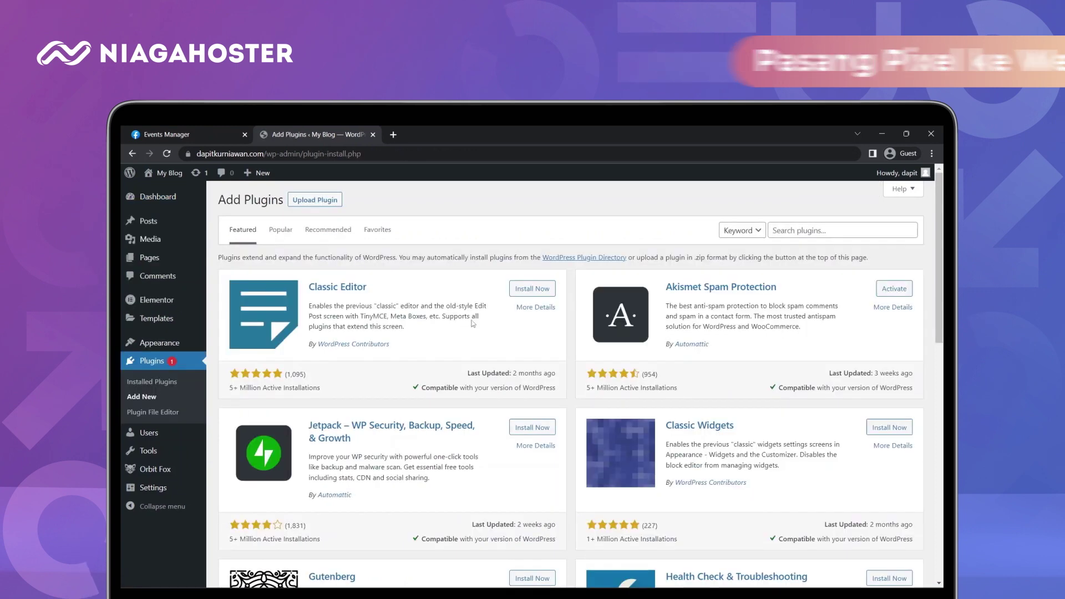
left_click(812, 233)
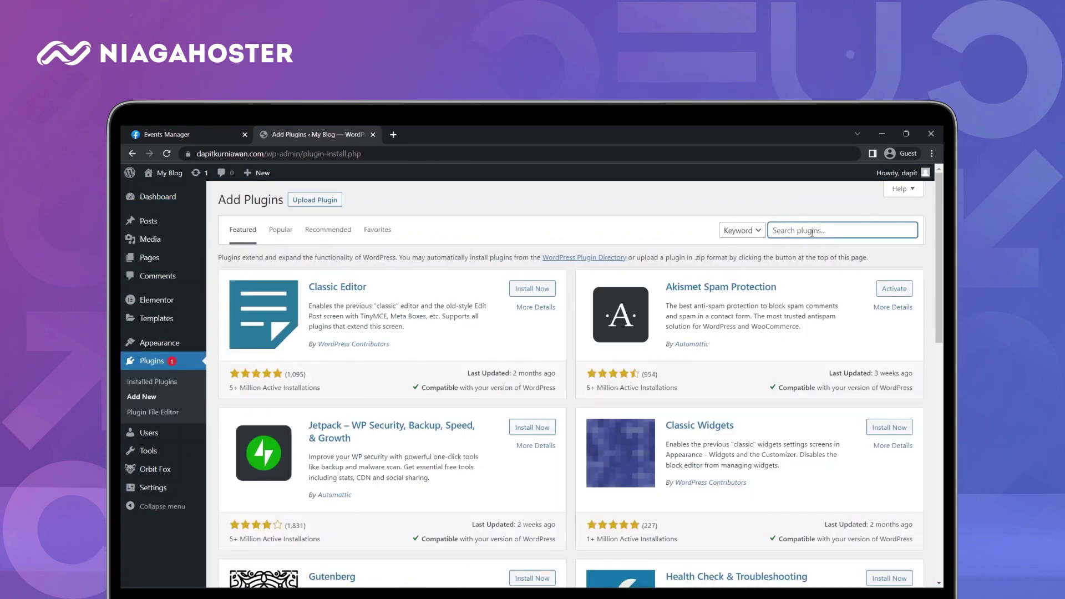
type("Insert header")
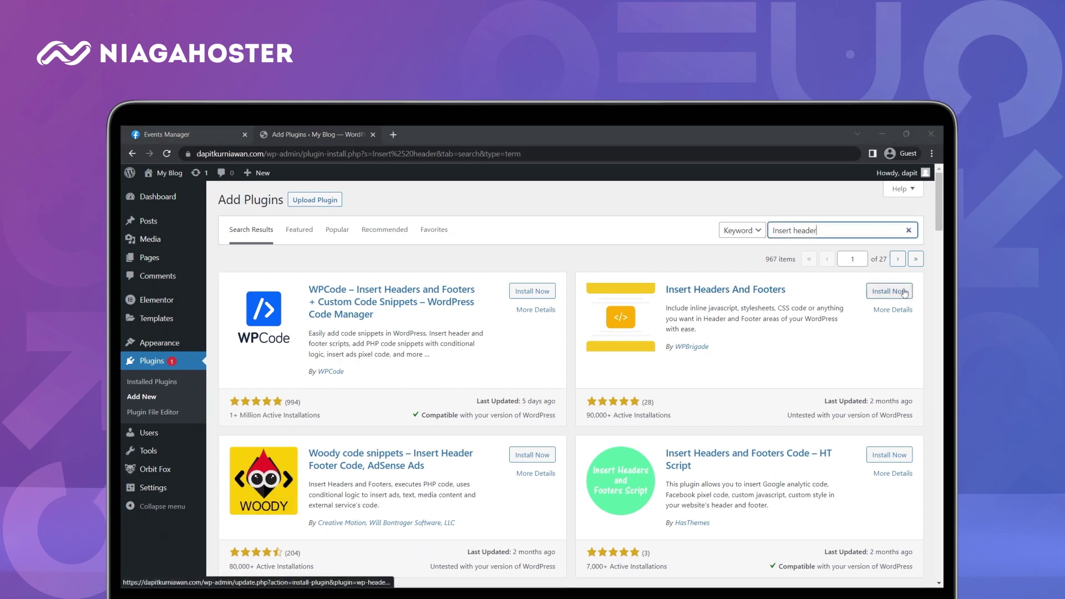
left_click(906, 290)
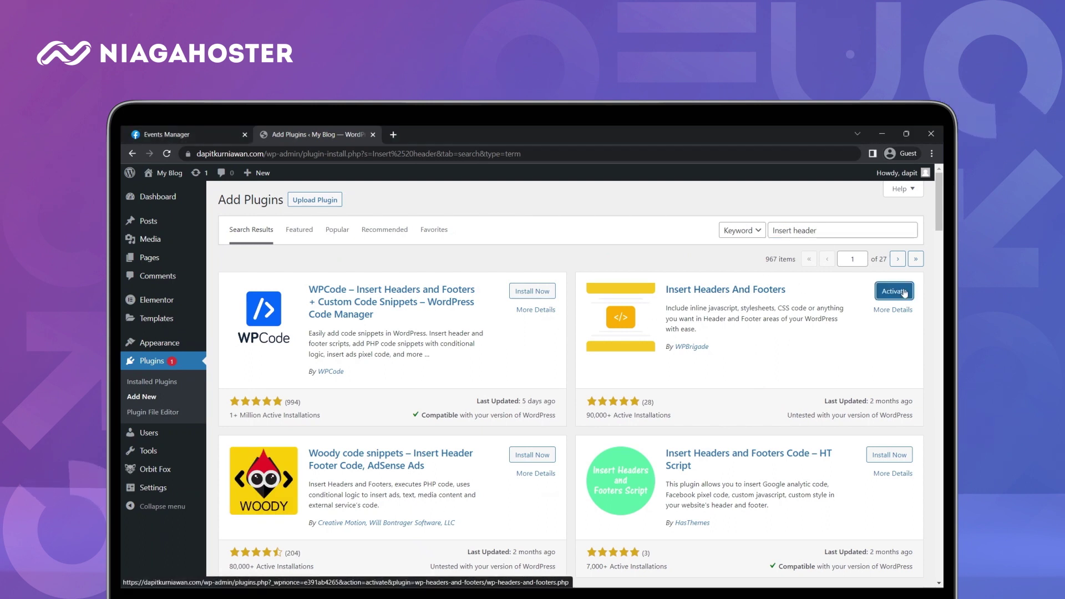
left_click(904, 292)
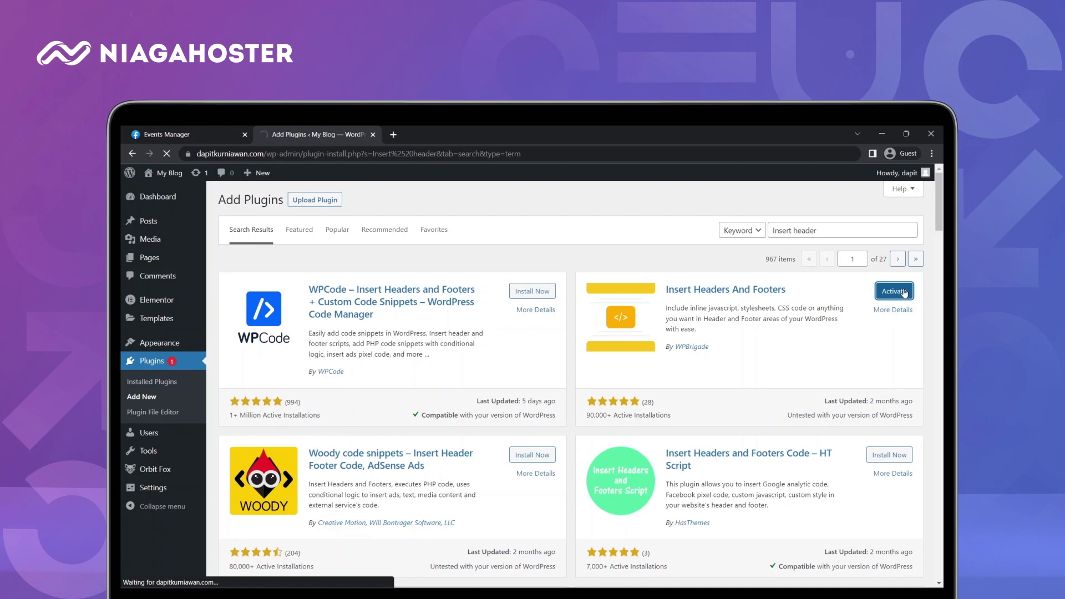
Paste the Meta pixel base code from Events Manager into Scripts in Header of the WP Headers and Footers settings, and save
mouse_move(145, 488)
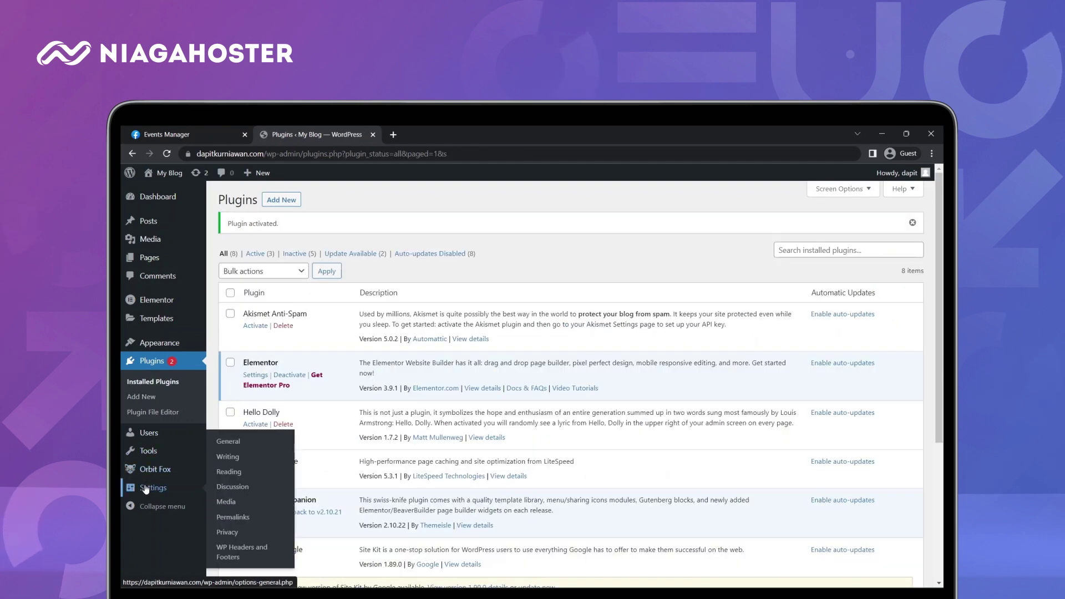
left_click(236, 549)
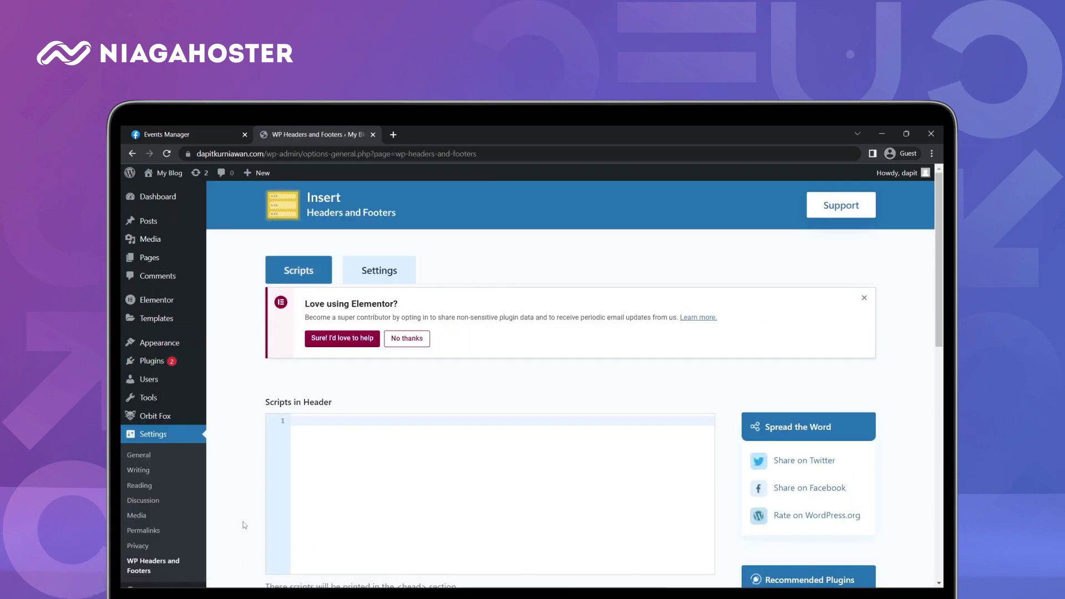
scroll(244, 525, "down", 2)
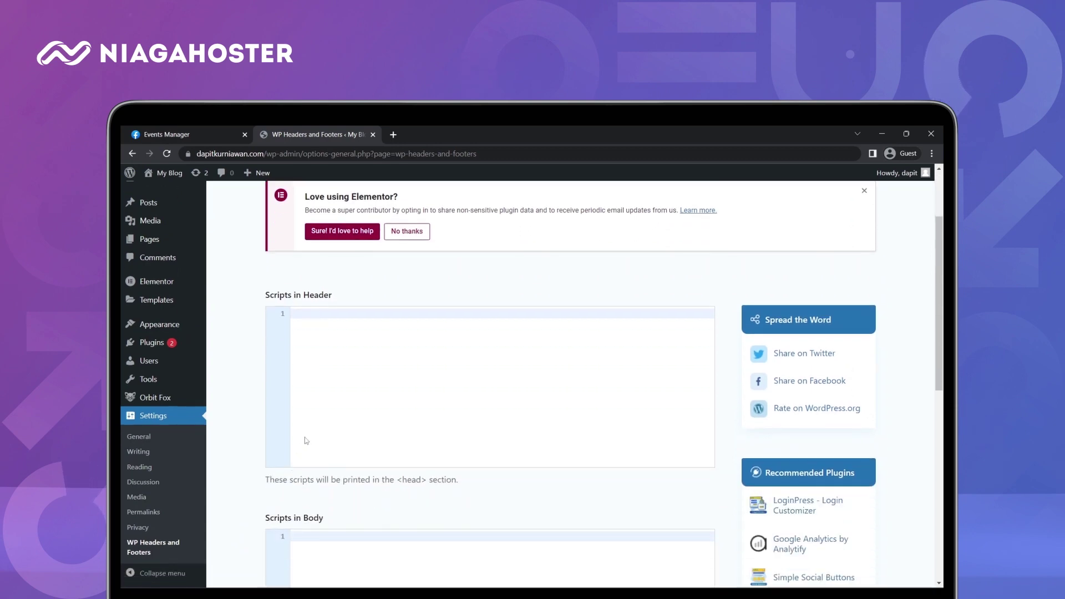
left_click(328, 315)
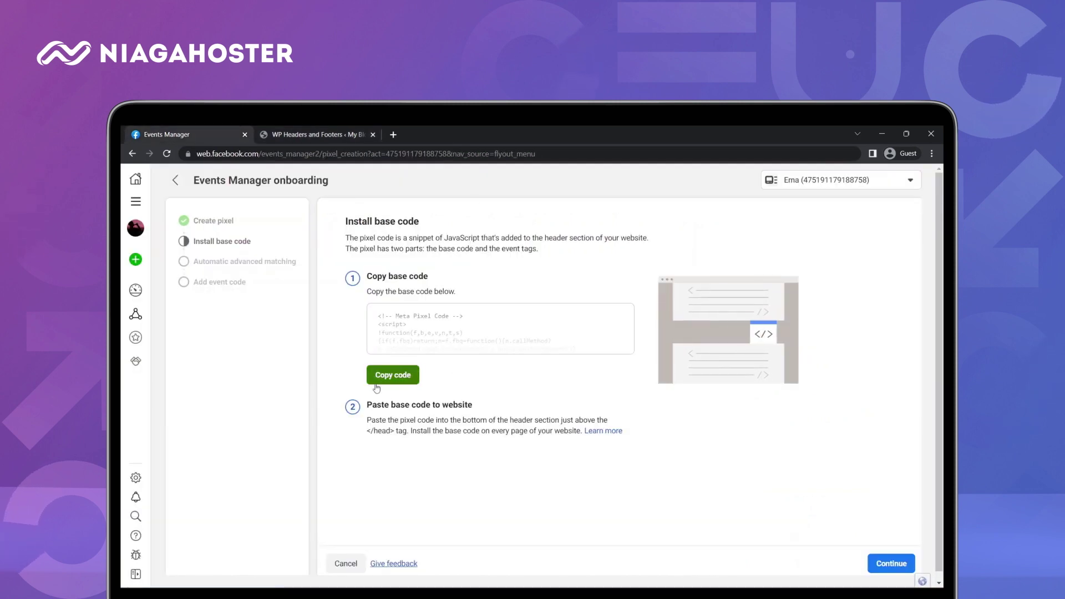
left_click(408, 372)
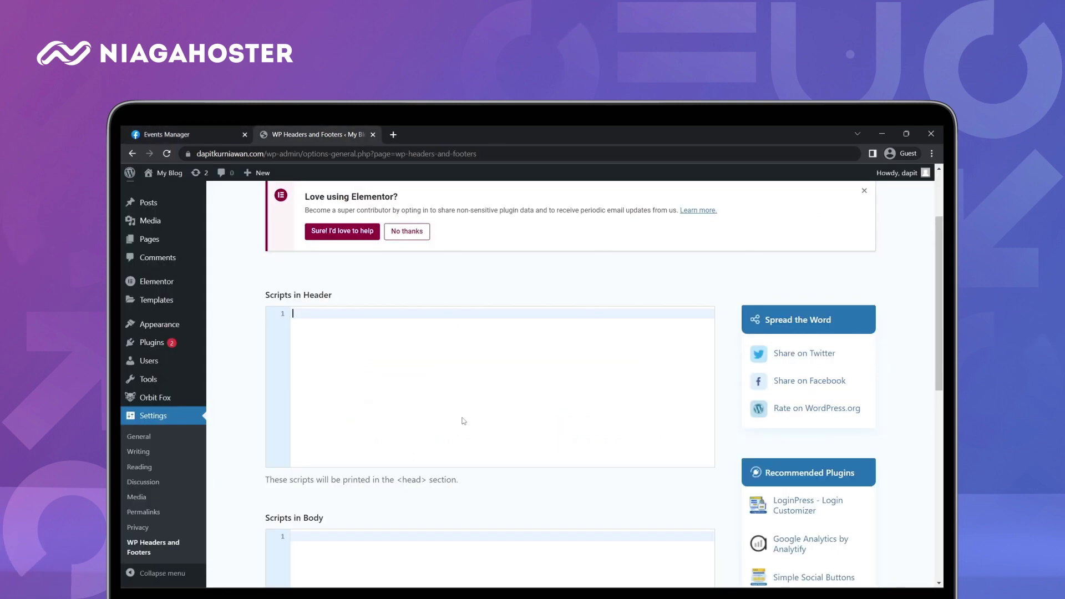
left_click(455, 422)
key("ctrl+v")
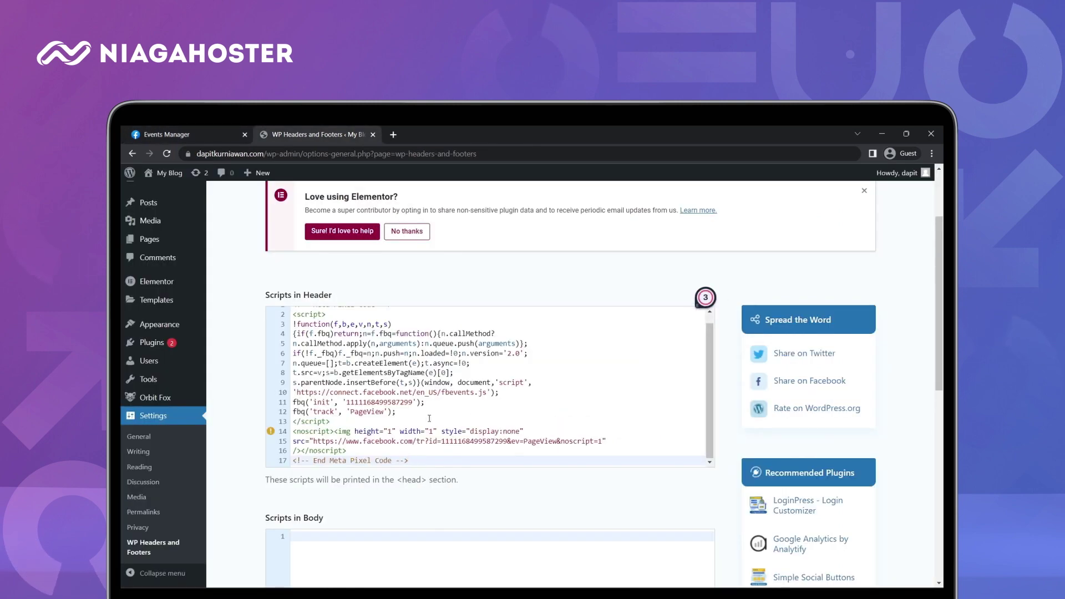
scroll(238, 478, "down", 2)
scroll(237, 478, "down", 6)
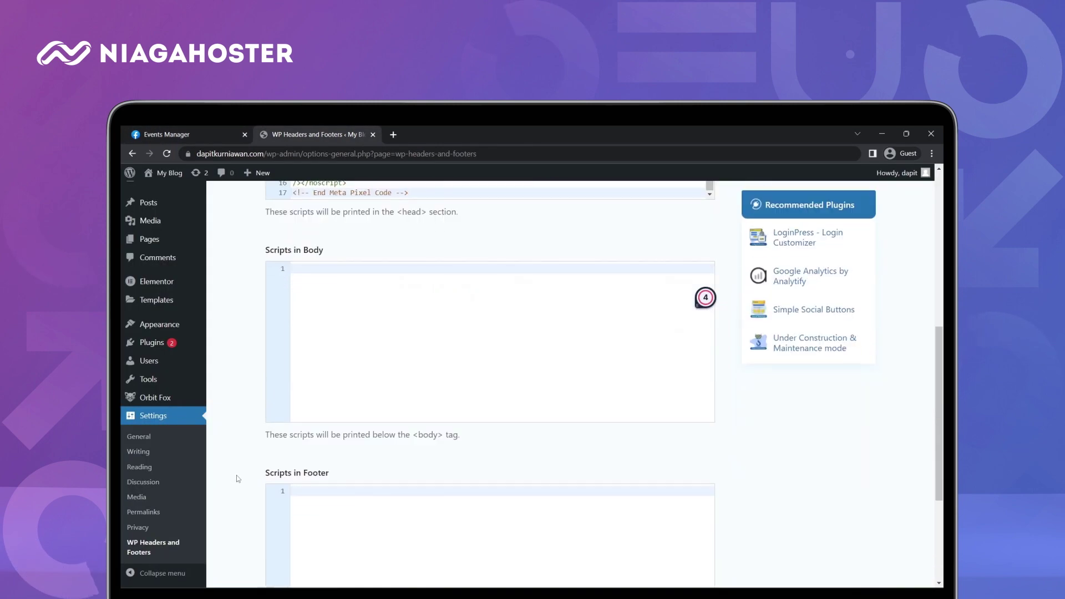
left_click(335, 528)
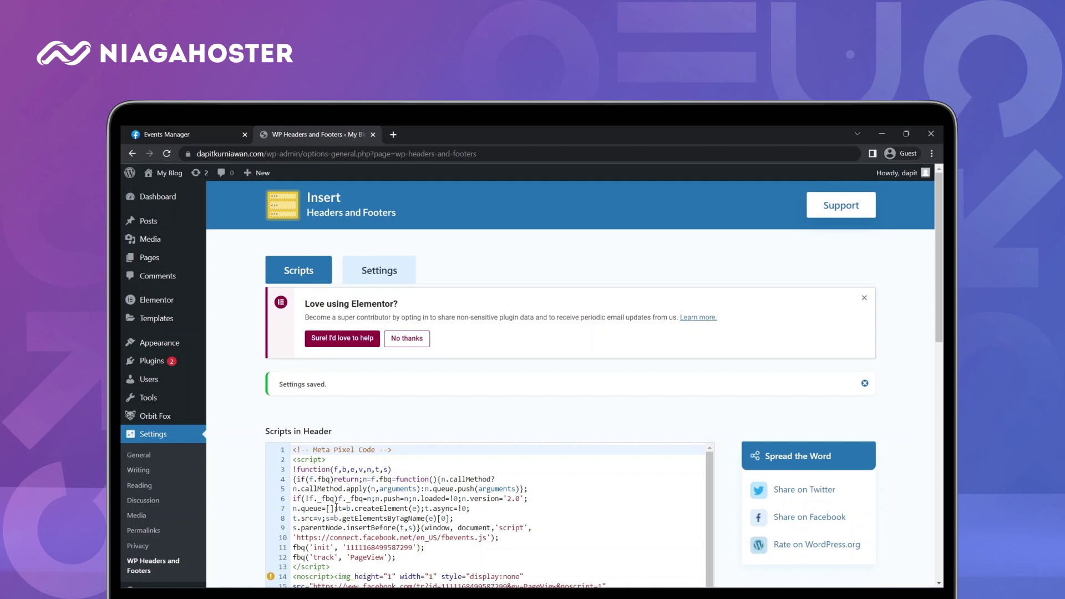
Back in Events Manager, turn on automatic advanced matching for the pixel and continue, and view the landing page pixel's list of events
left_click(194, 130)
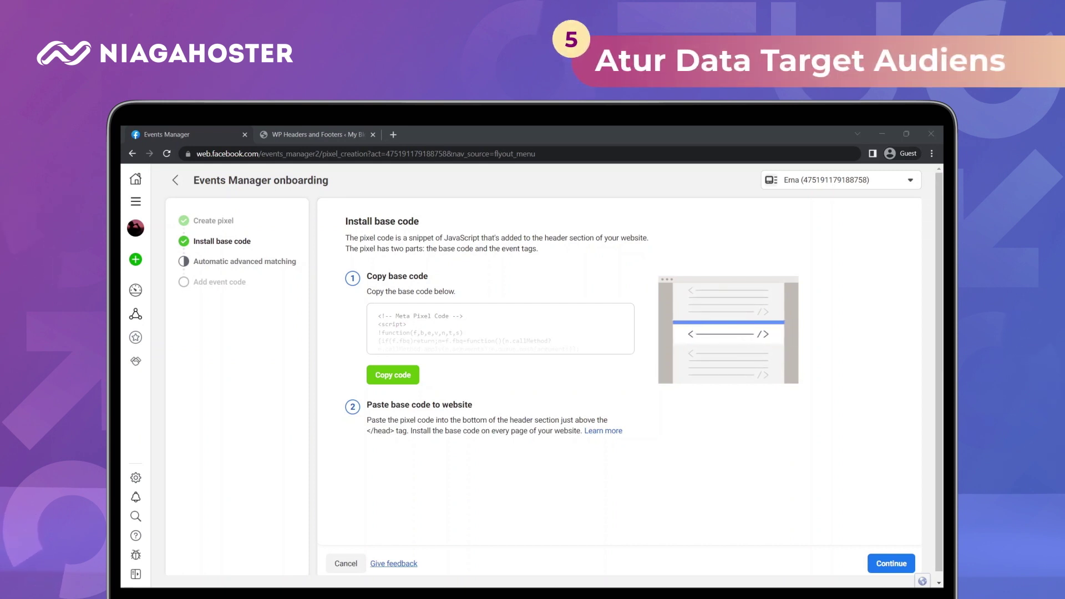
left_click(894, 567)
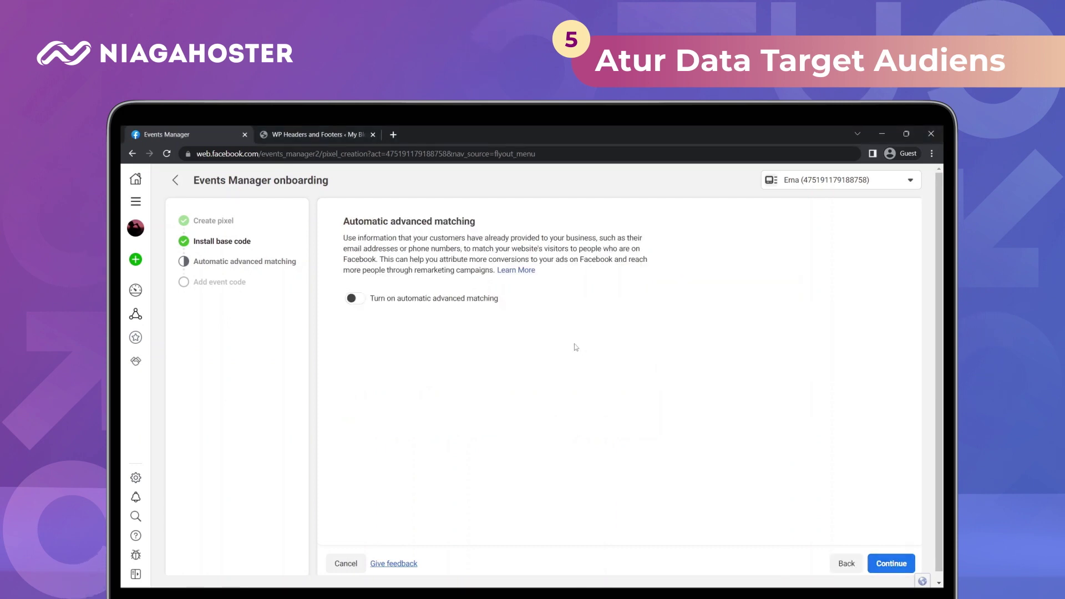
left_click(355, 299)
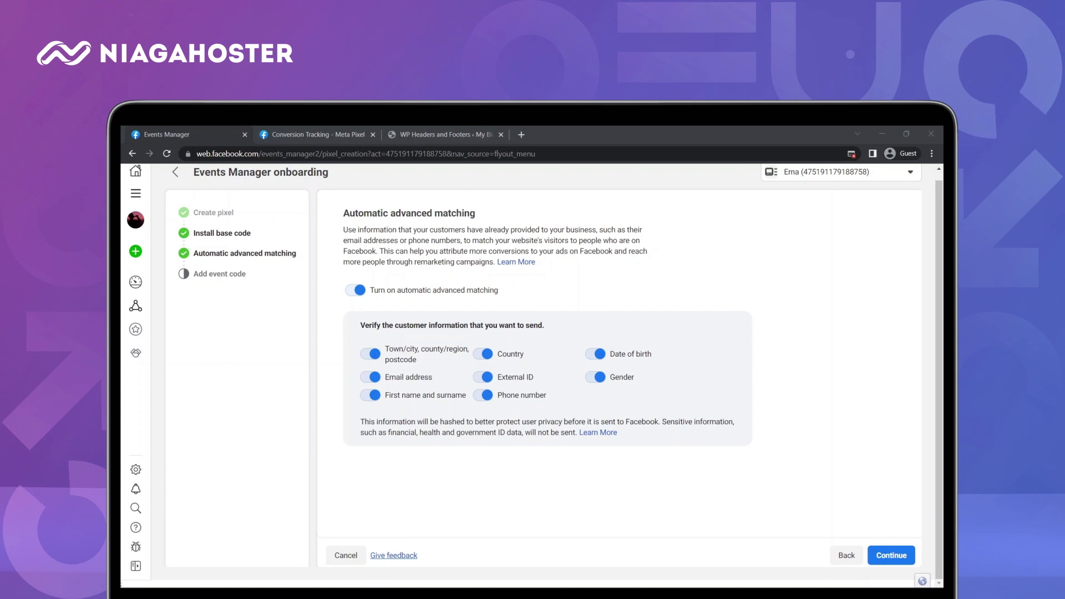
left_click(891, 555)
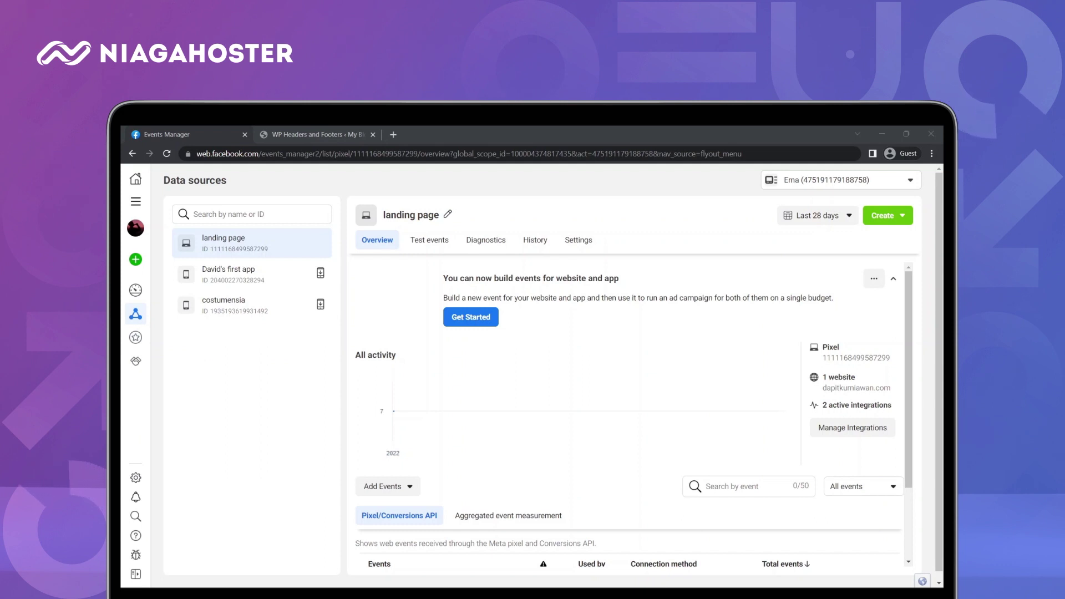
scroll(366, 487, "down", 2)
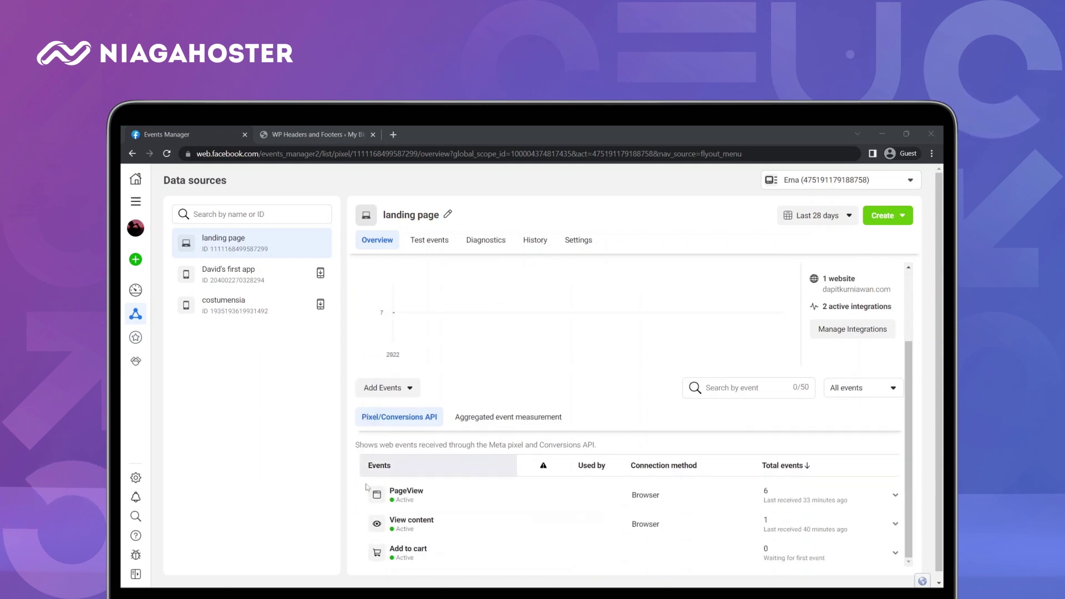